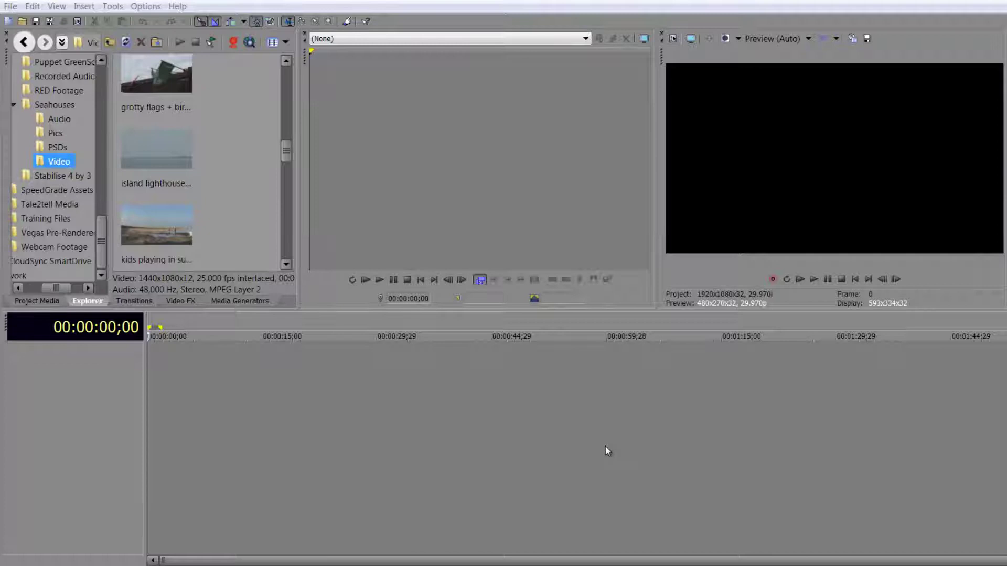
Hide the Media Generators panel with Alt+8, then restore it and dock it back at the end
click(253, 302)
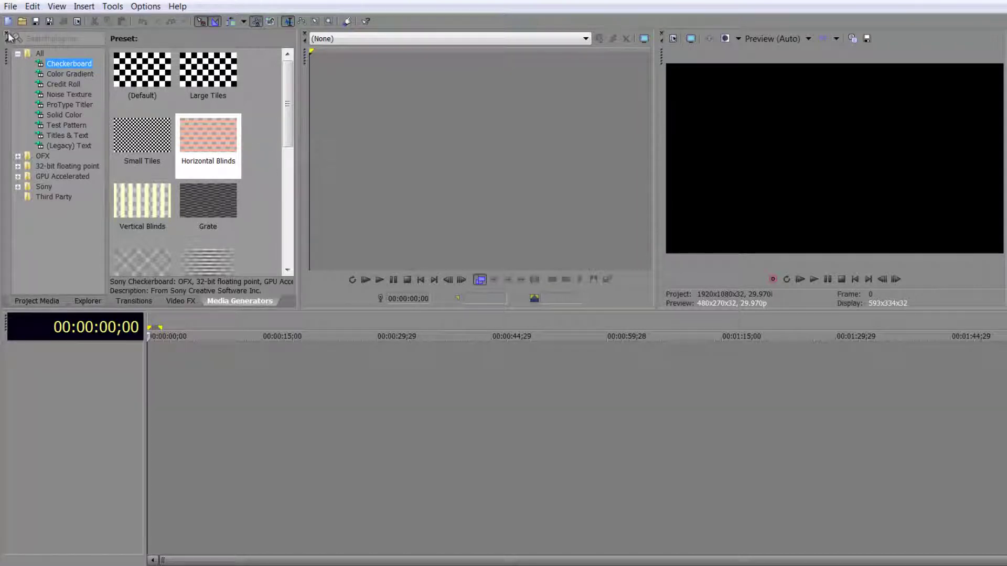
key(alt+8)
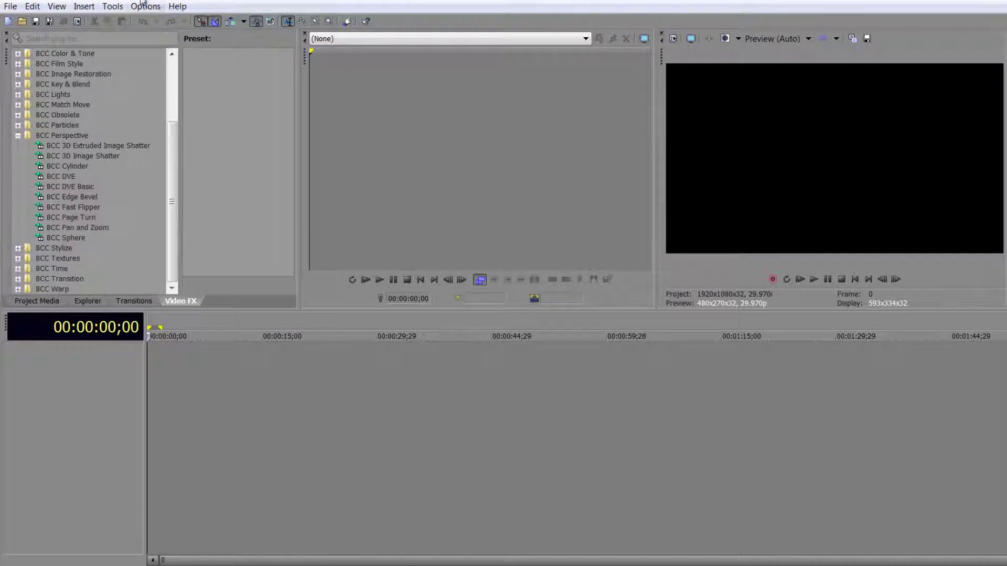
click(56, 6)
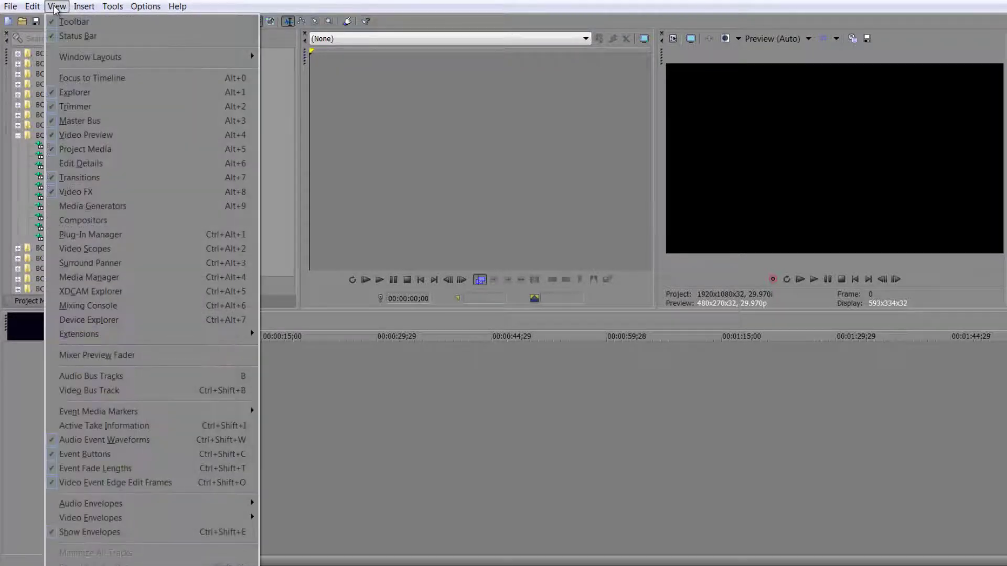
click(81, 207)
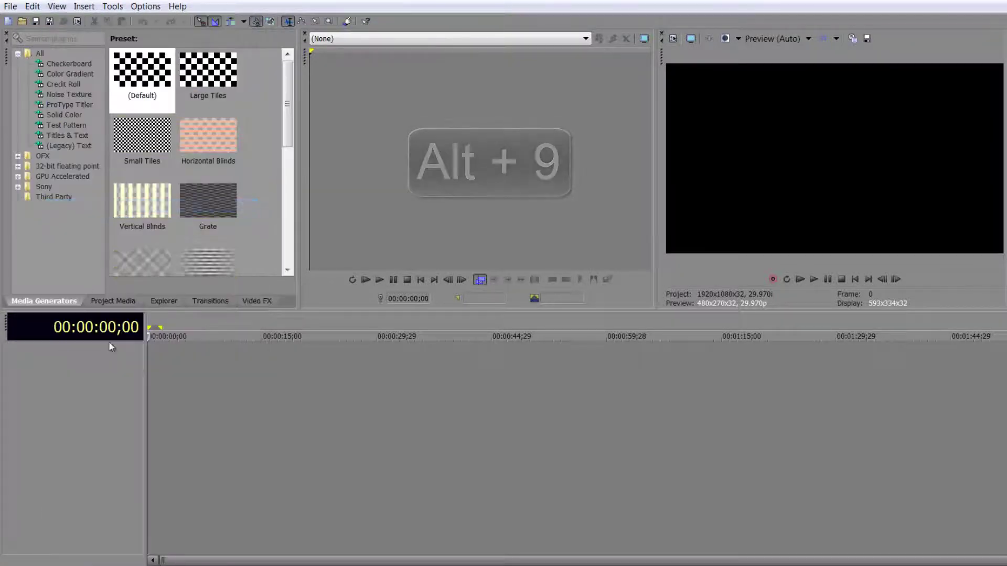
drag(70, 310, 325, 315)
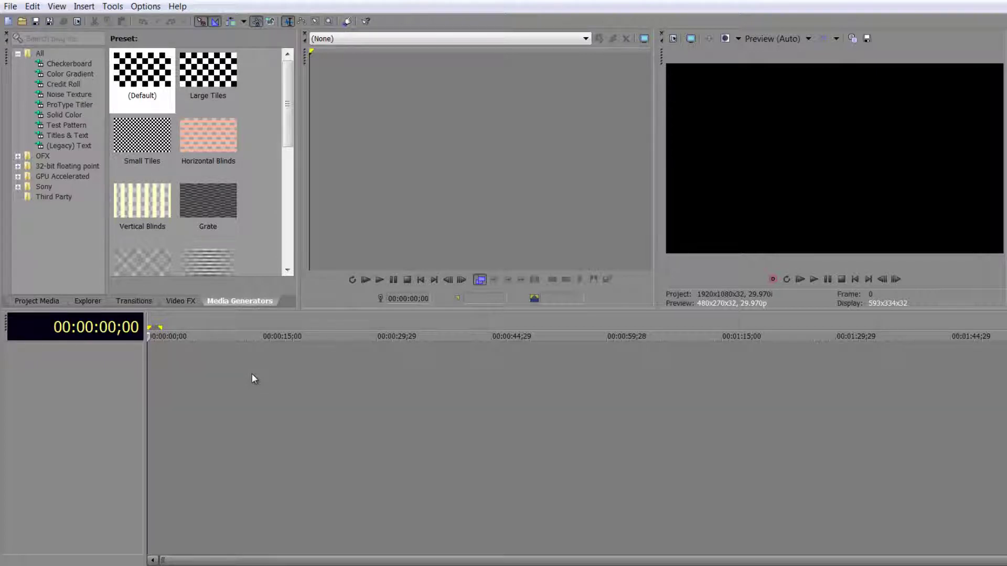
Return to the Explorer tab, scroll its folder tree, and bring up the Windows Start menu
click(86, 301)
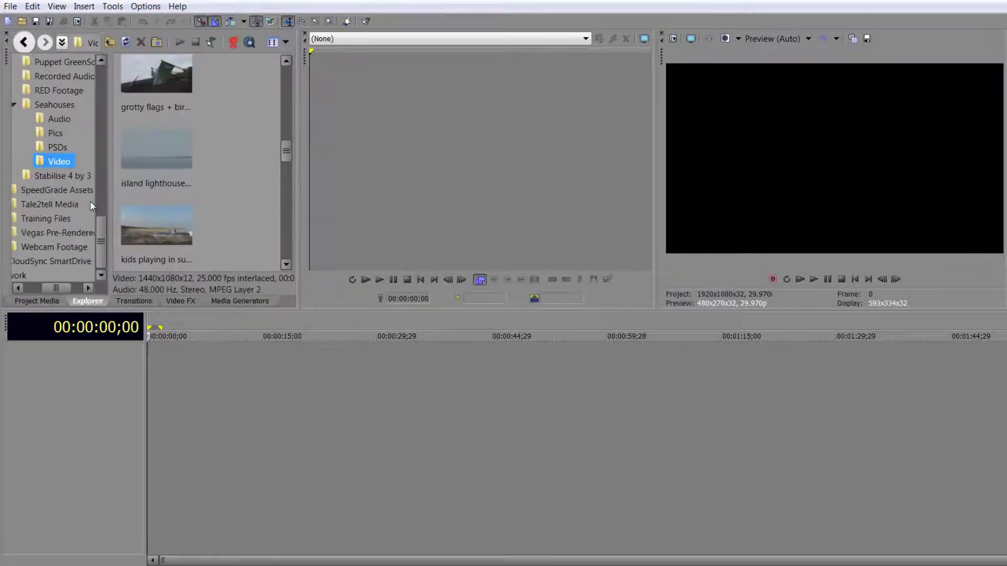
drag(96, 232, 100, 217)
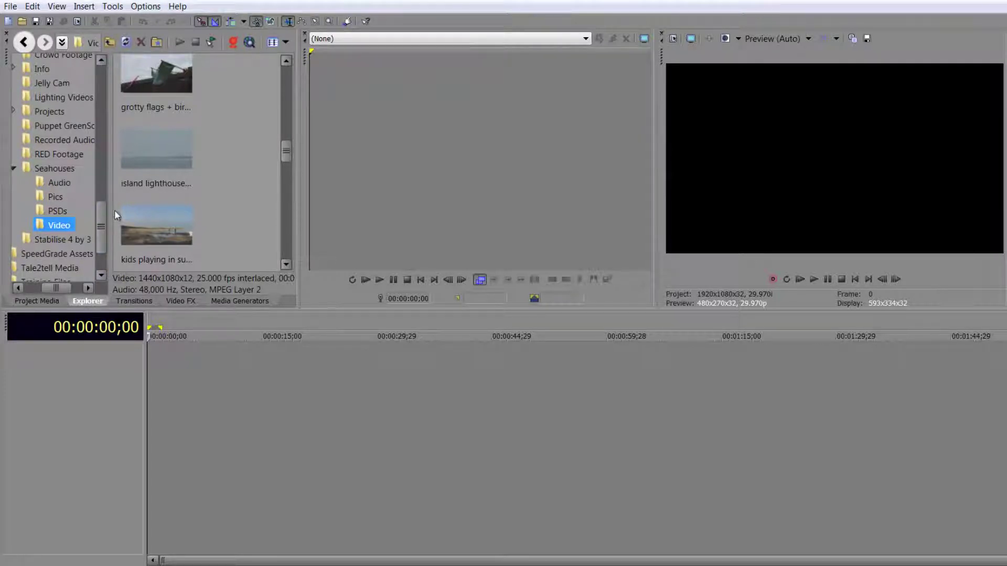
drag(104, 229, 102, 83)
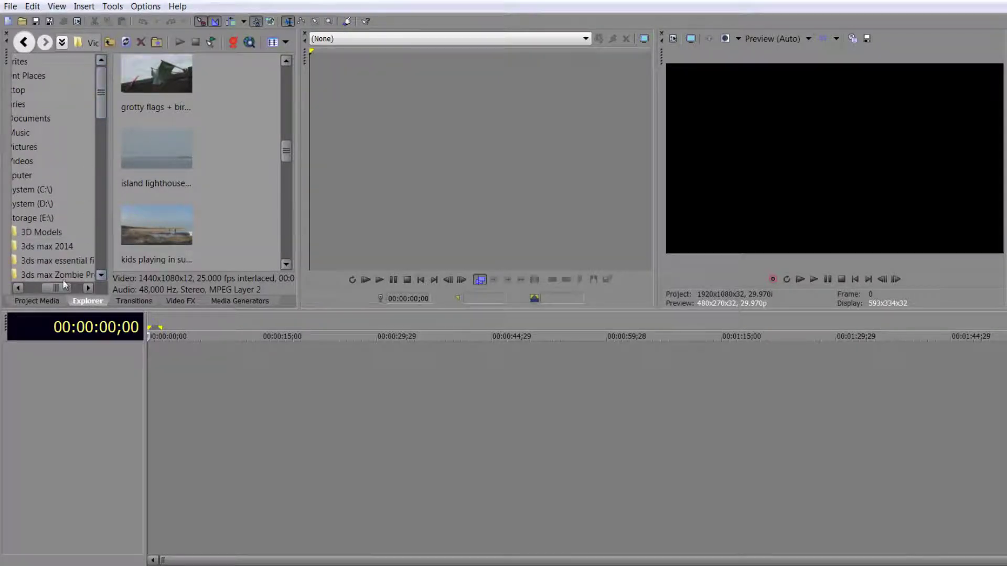
drag(62, 286, 45, 285)
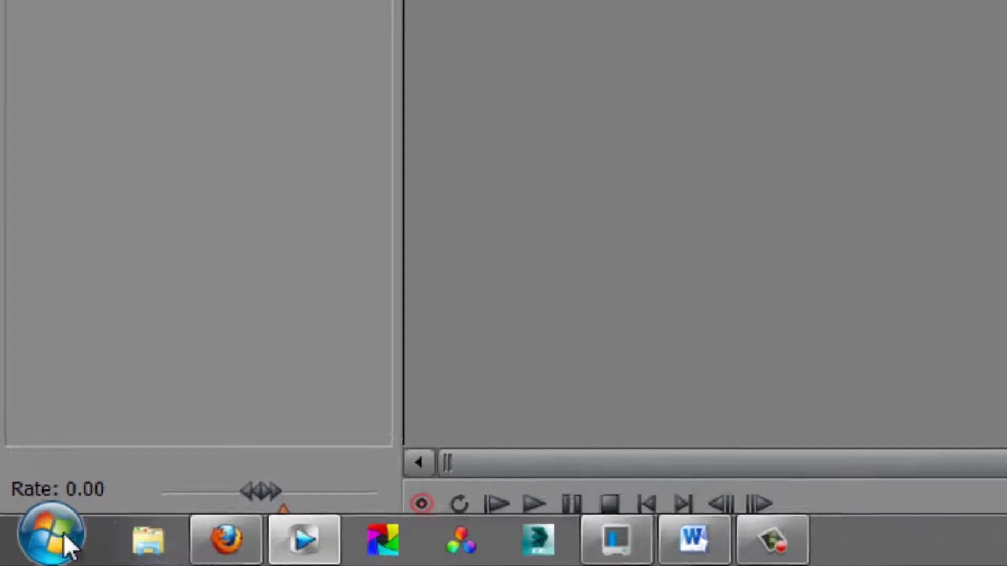
click(64, 535)
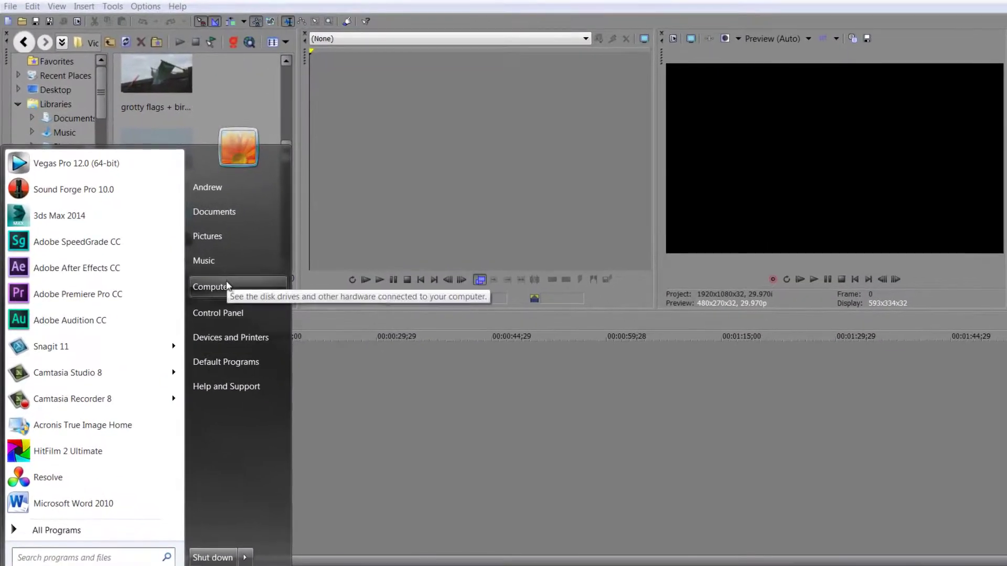
Create a new library from the Sony Vegas folder on Storage (E:)
click(229, 289)
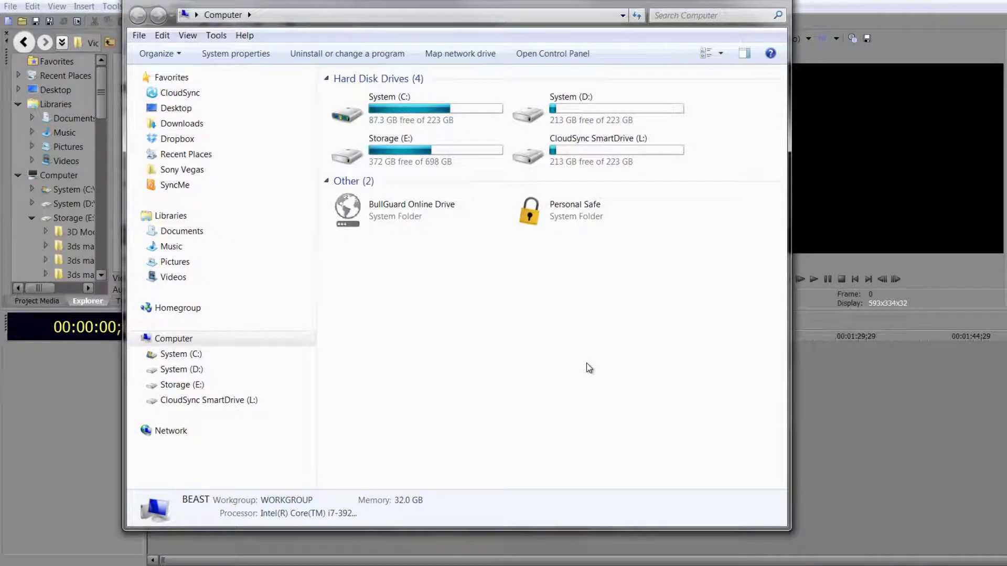
click(143, 384)
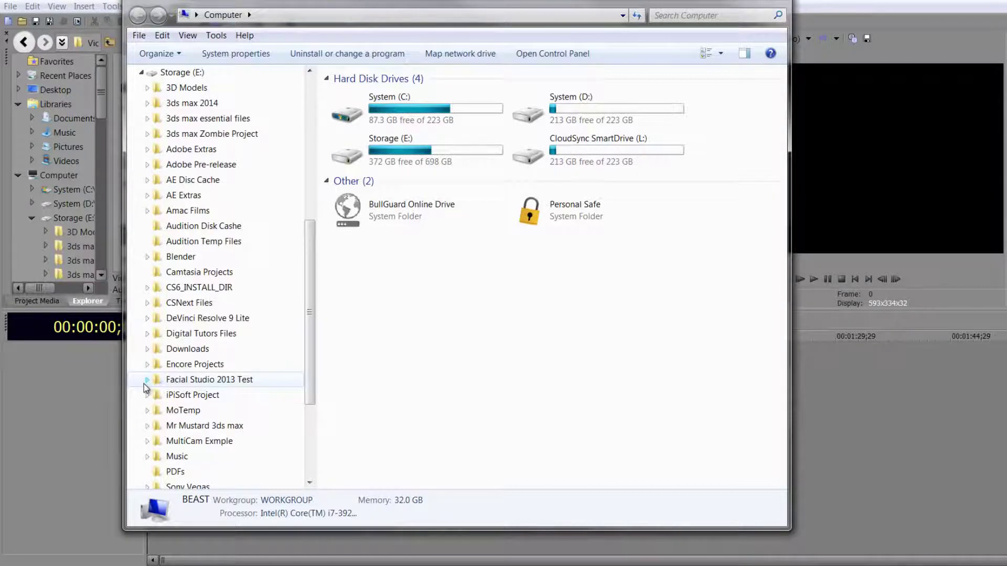
drag(317, 344, 312, 429)
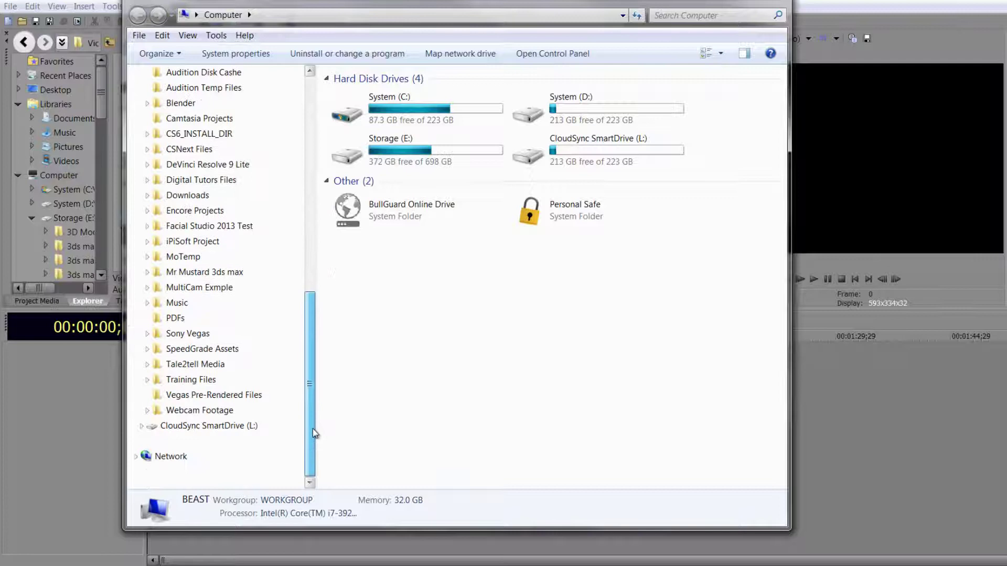
right_click(182, 339)
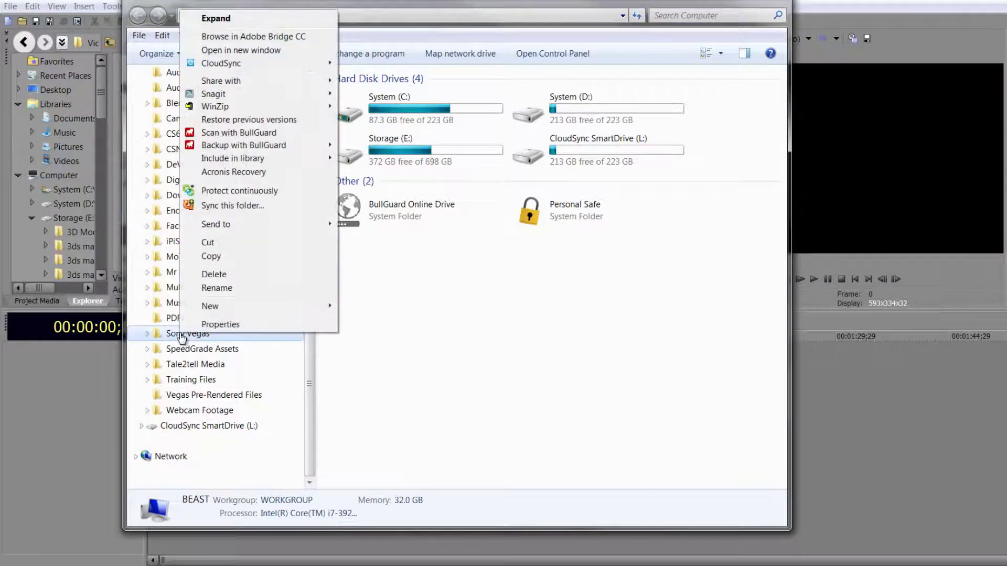
mouse_move(245, 166)
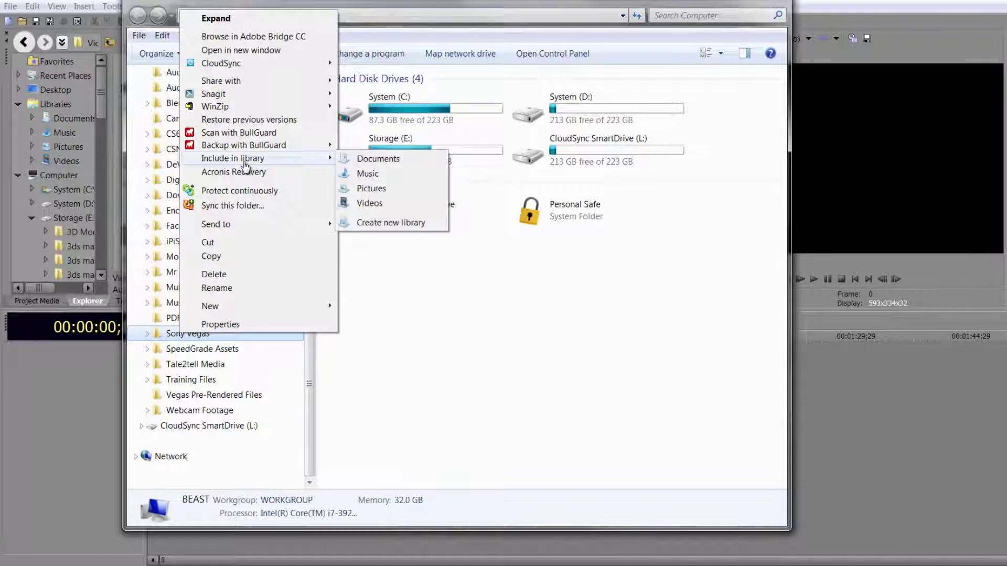
click(399, 223)
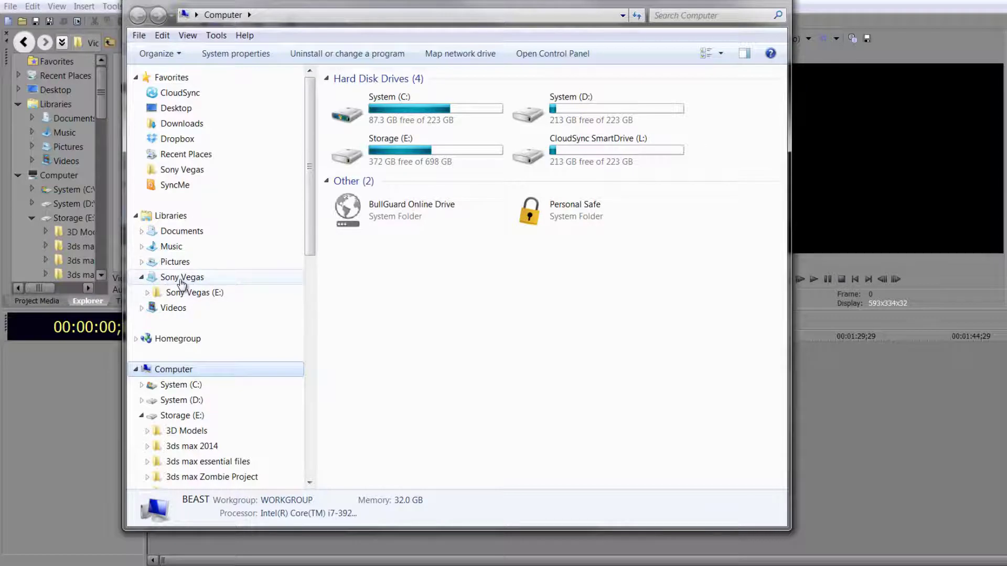
Check the new Sony Vegas library's contents, then close the Computer window
click(141, 277)
click(141, 278)
click(142, 278)
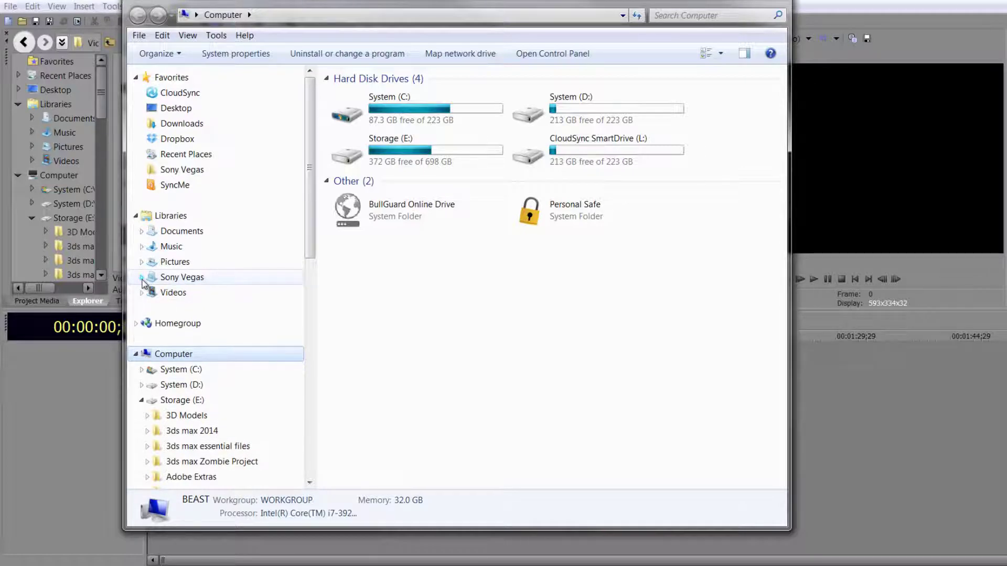
click(778, 2)
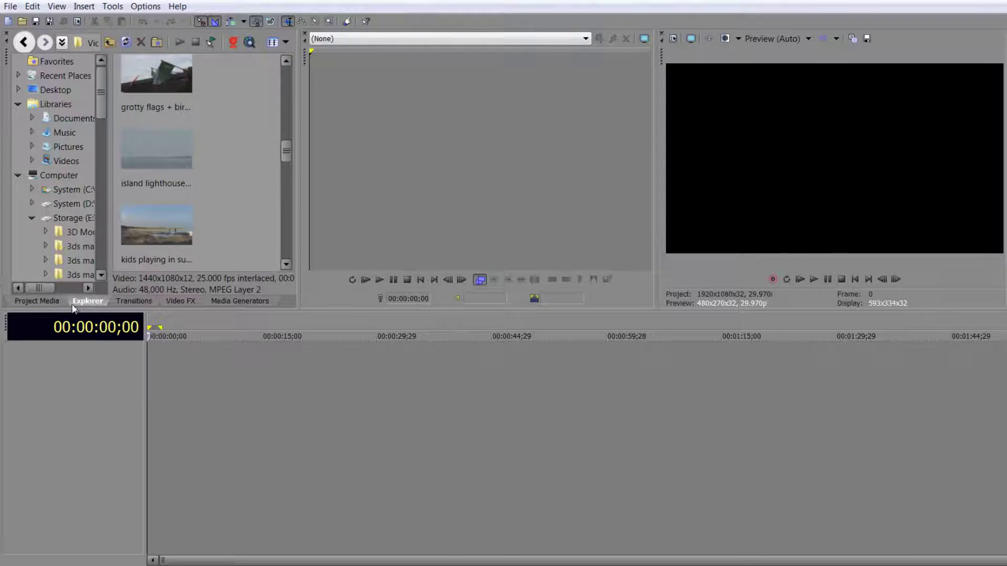
Refresh the Explorer view and browse Libraries > Sony Vegas > Seahouses > Video to list its clips
click(127, 46)
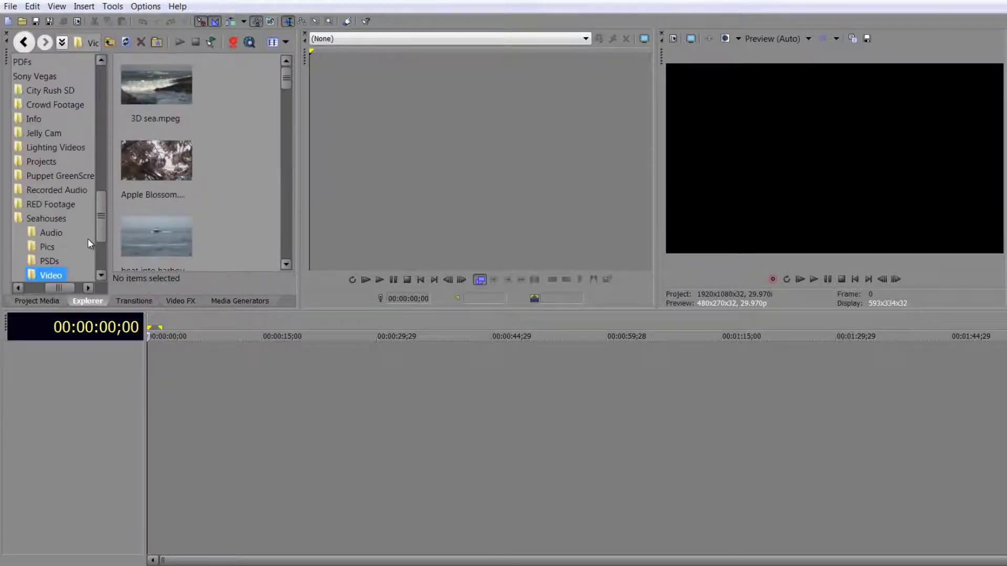
drag(99, 215, 115, 55)
drag(59, 288, 40, 289)
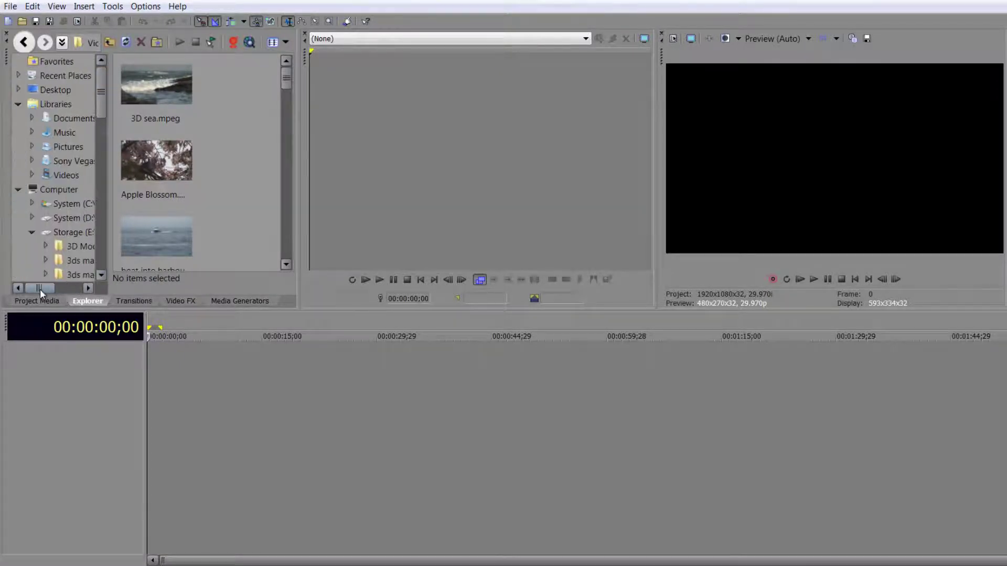
click(30, 233)
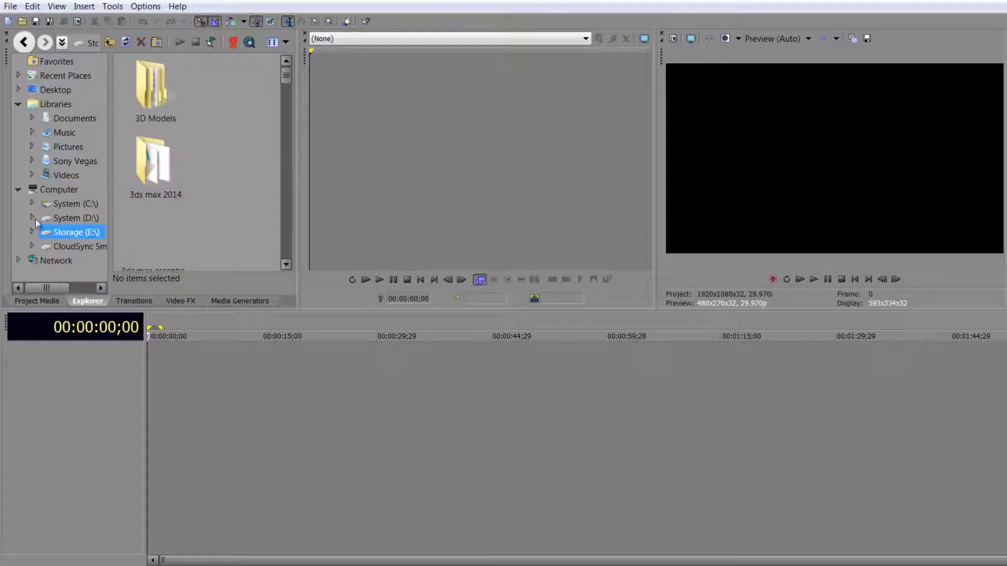
click(33, 160)
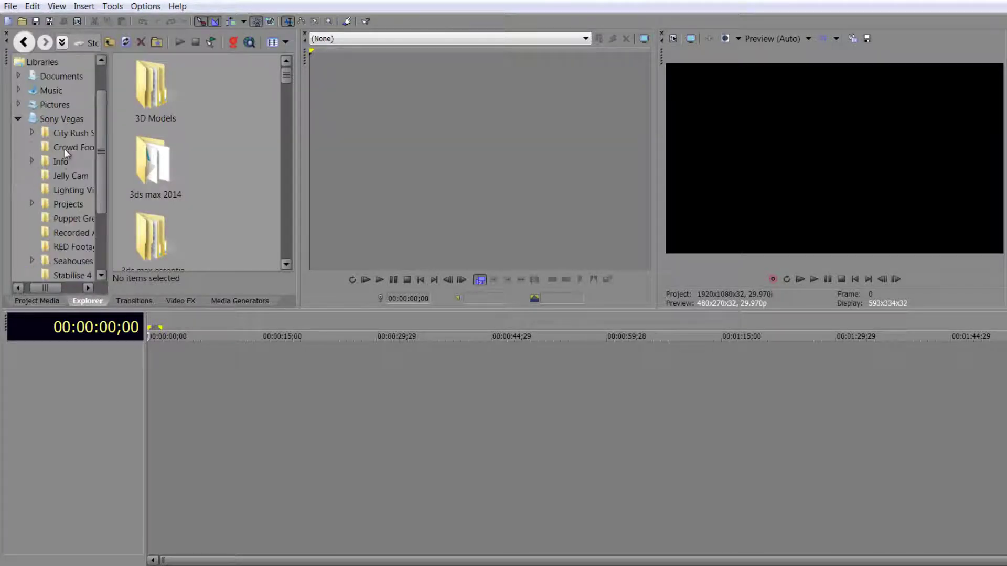
drag(102, 137, 102, 138)
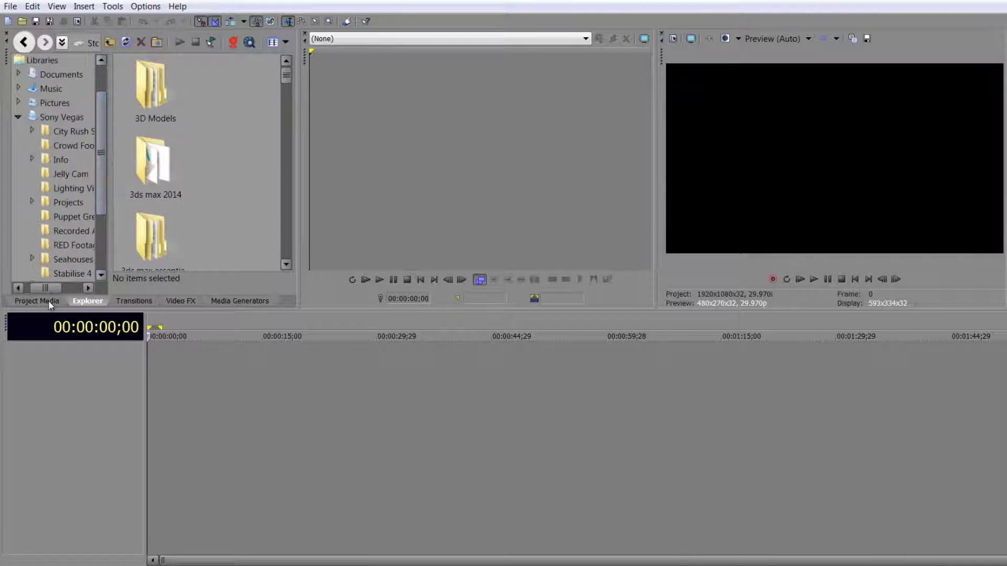
drag(53, 288, 61, 288)
click(61, 260)
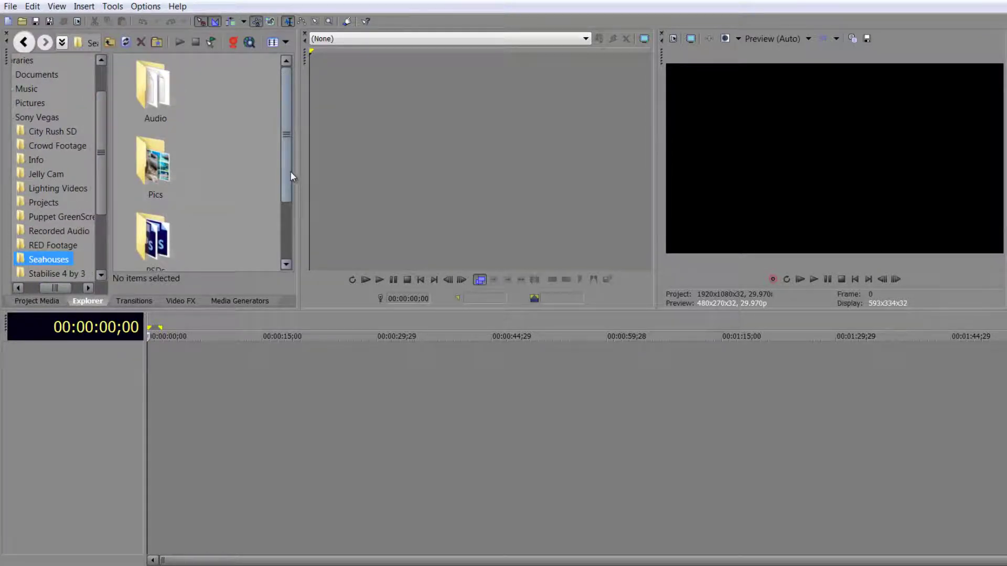
drag(291, 171, 288, 234)
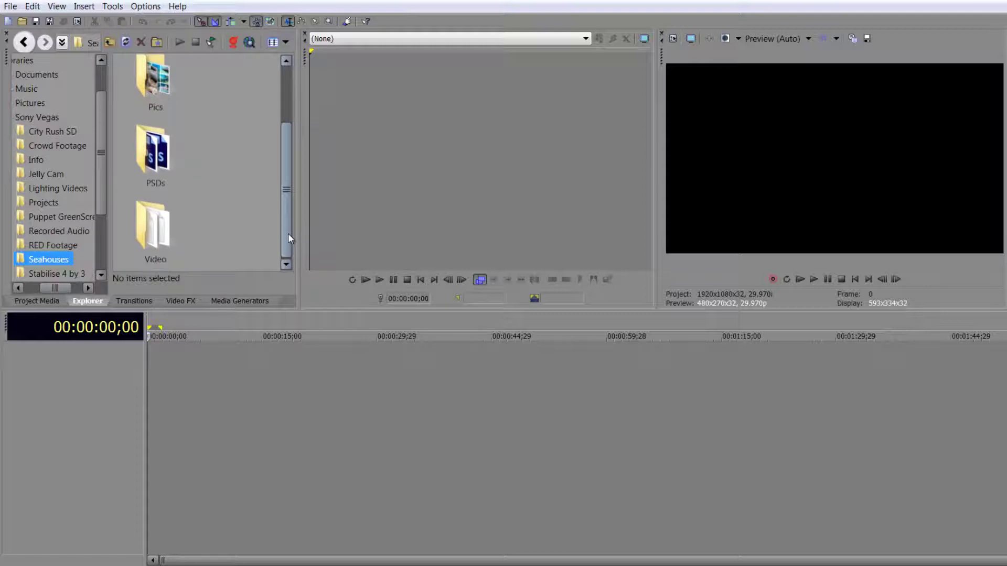
double_click(163, 244)
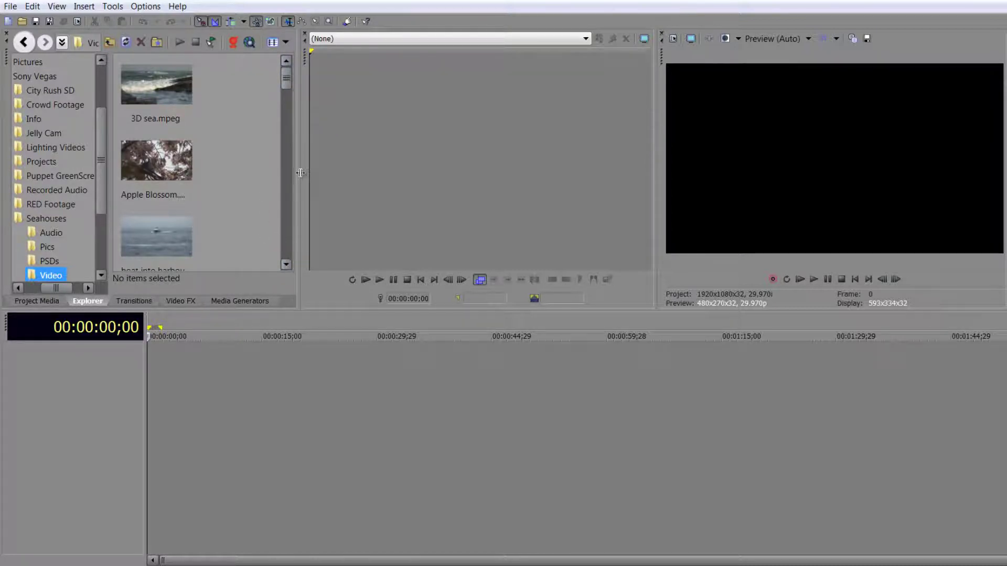
Add the lighthouse surf clip's video across time and match project settings to it
drag(299, 173, 351, 174)
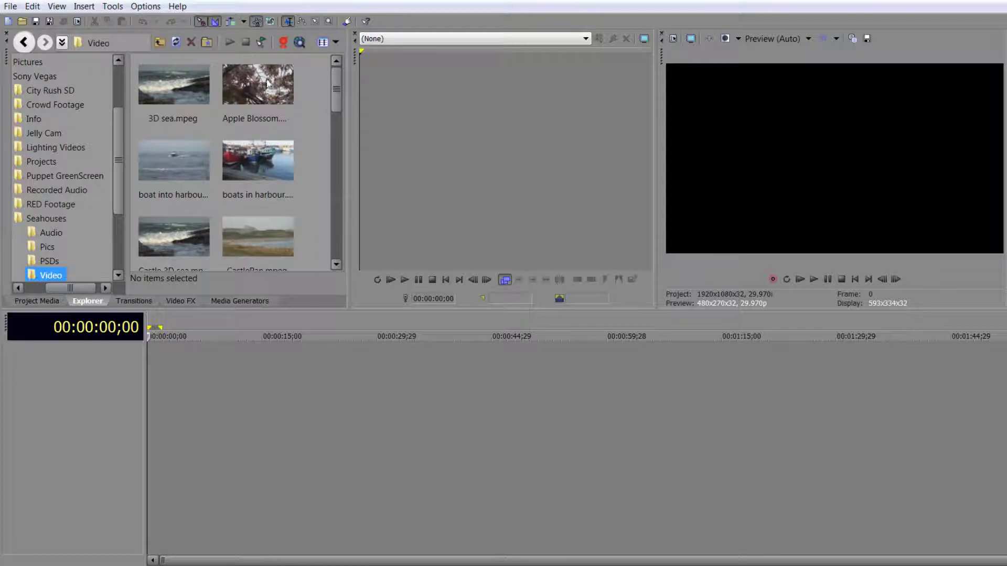
drag(338, 96, 340, 139)
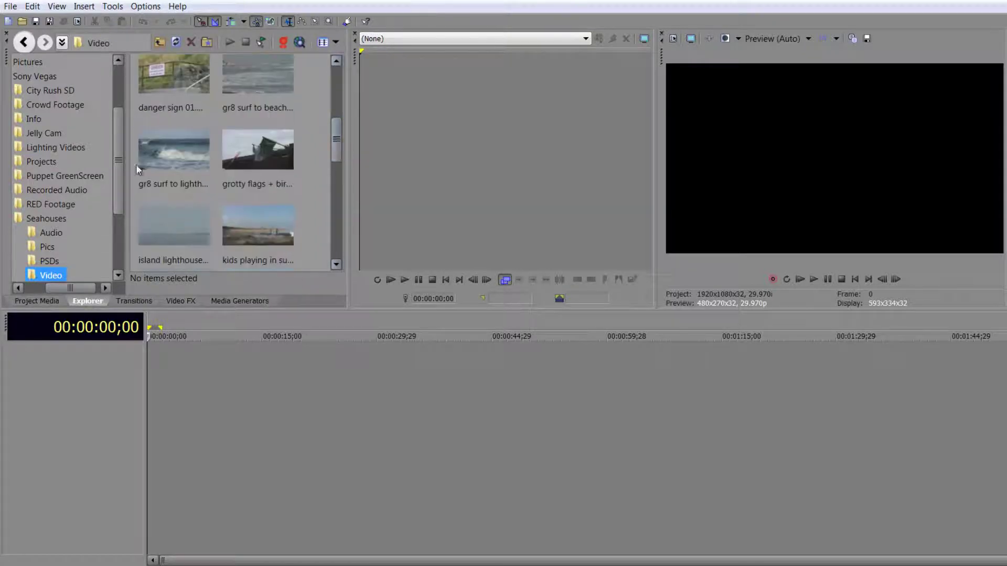
click(174, 149)
drag(166, 310, 150, 378)
mouse_move(185, 433)
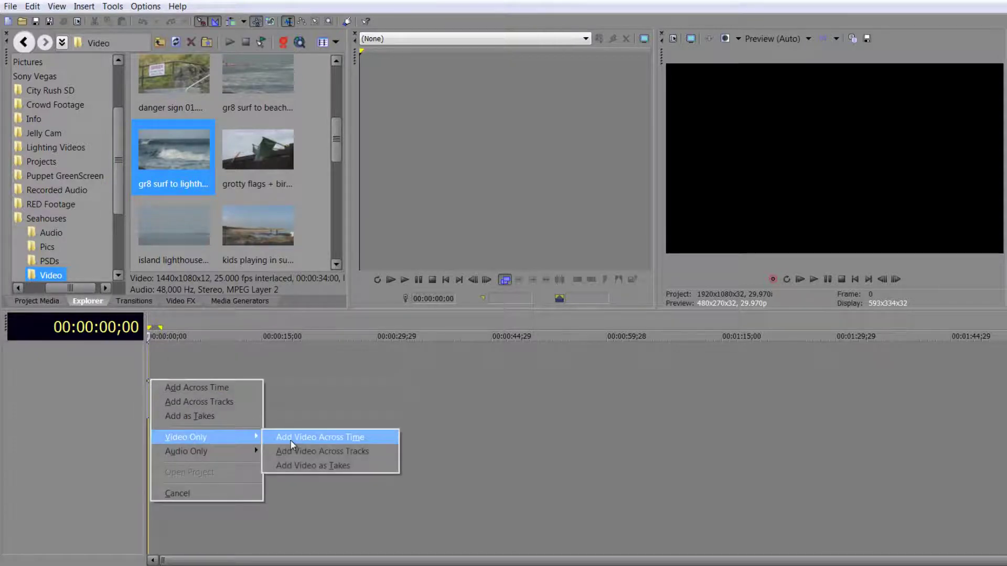
click(291, 440)
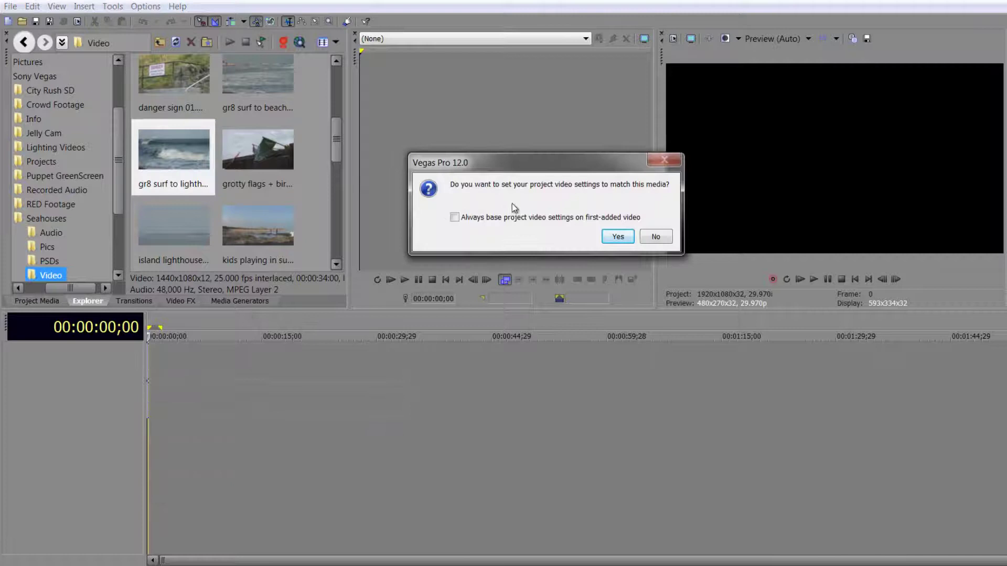
click(618, 237)
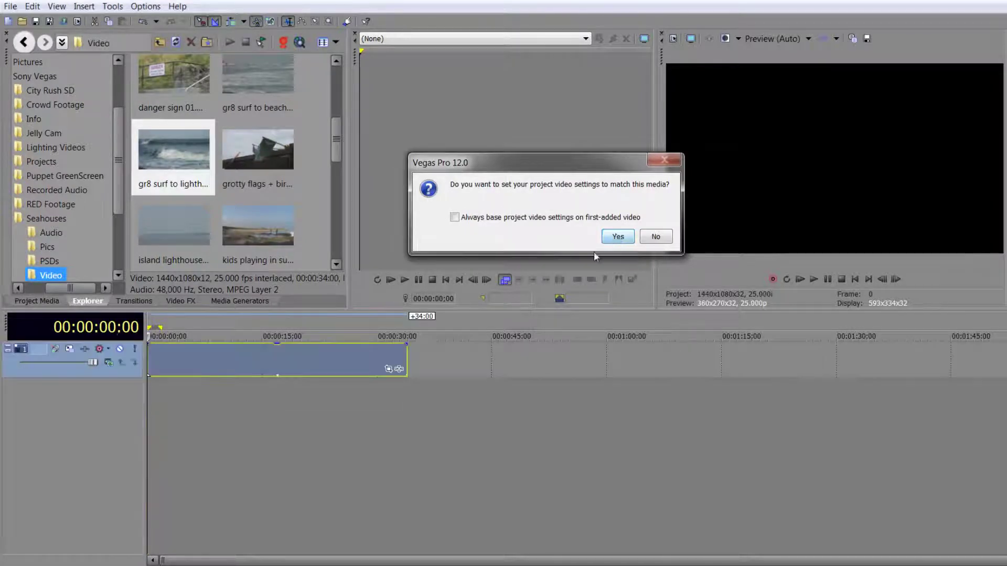
Add the soft focus sea clip's video on a second track and trim both clips to about 17 seconds
drag(336, 147, 335, 235)
drag(163, 176, 138, 389)
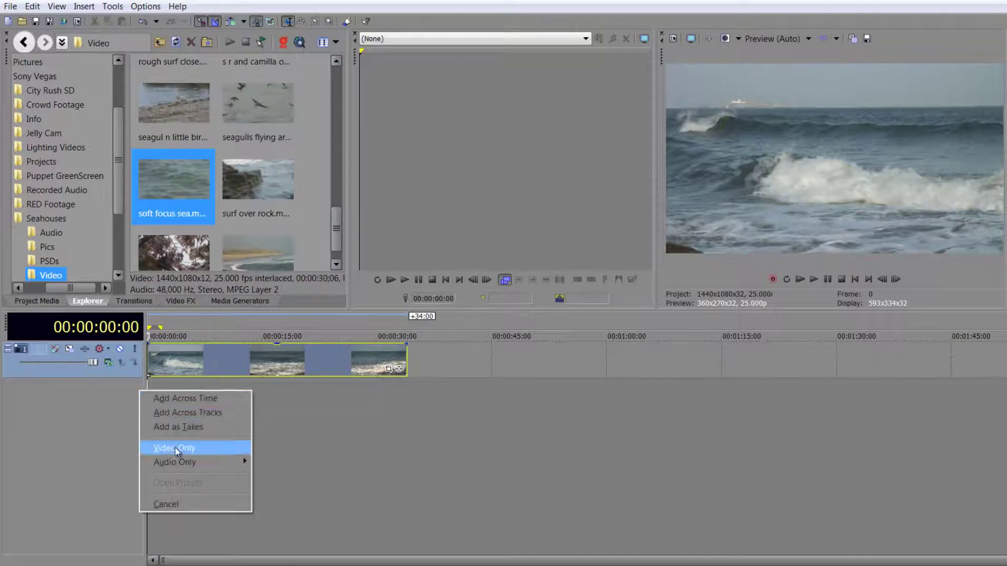
mouse_move(179, 452)
click(286, 452)
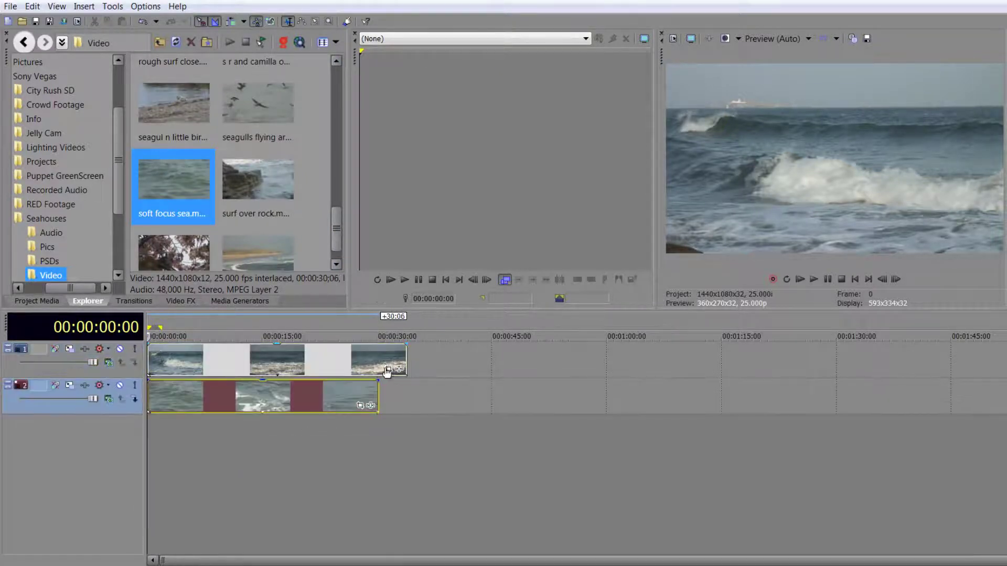
drag(402, 360, 279, 361)
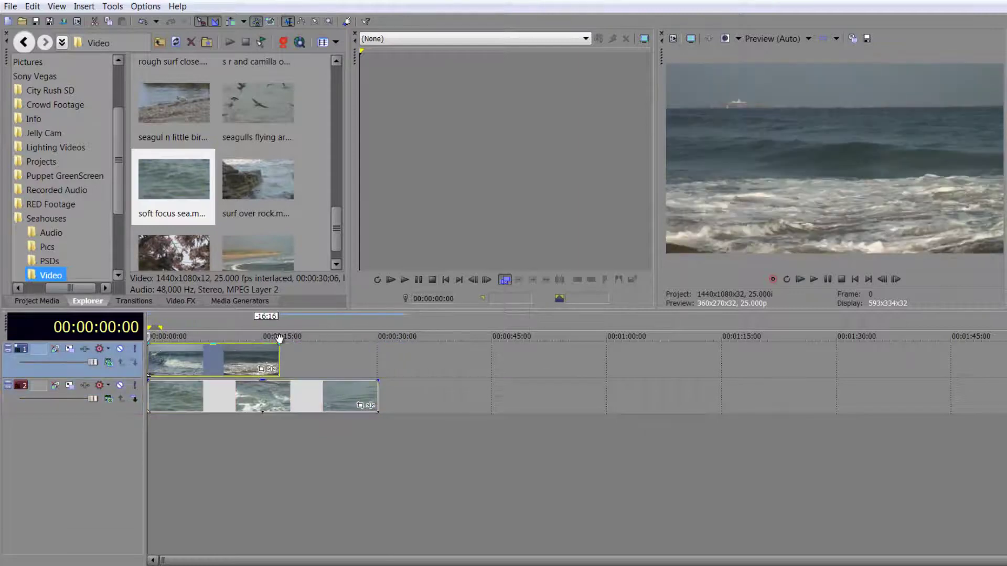
drag(377, 393, 278, 384)
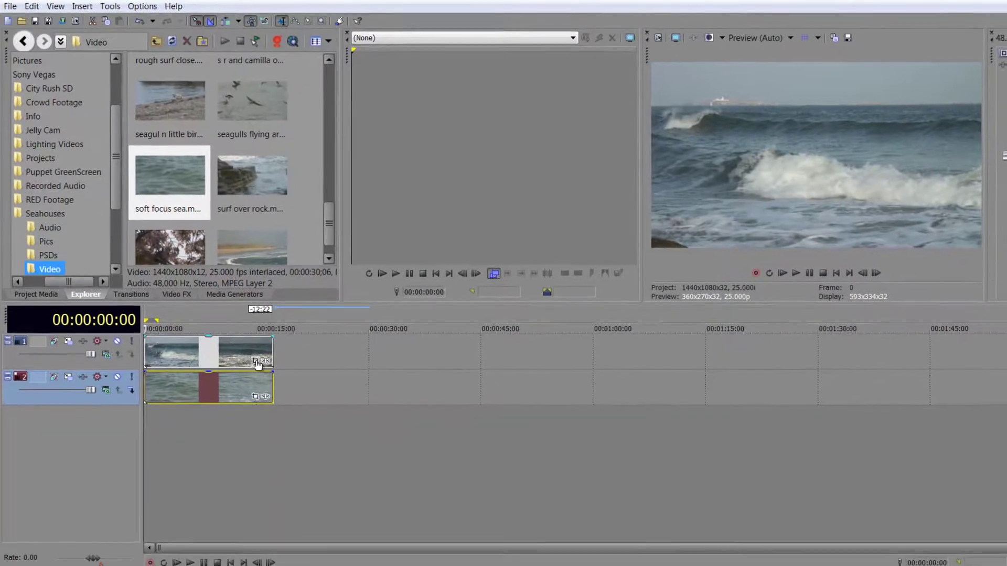
Enable Mask in the surf clip's Pan/Crop and draw an oval around the distant boat
click(255, 362)
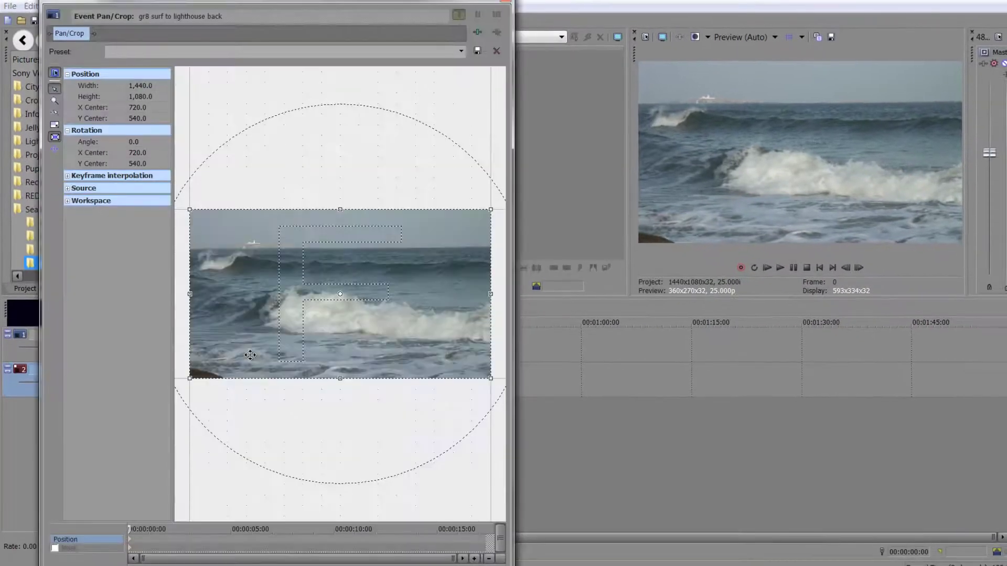
click(56, 549)
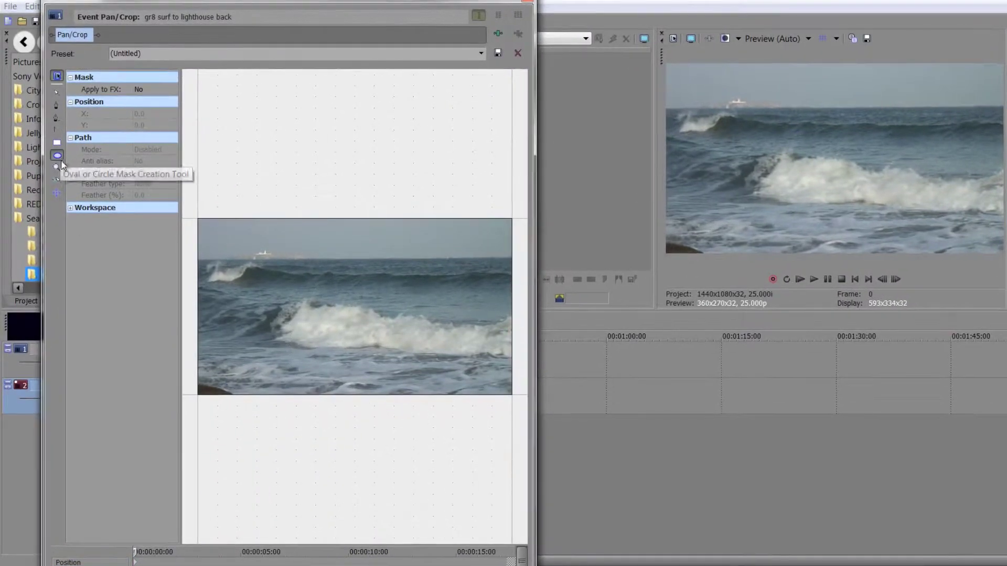
drag(218, 242, 325, 278)
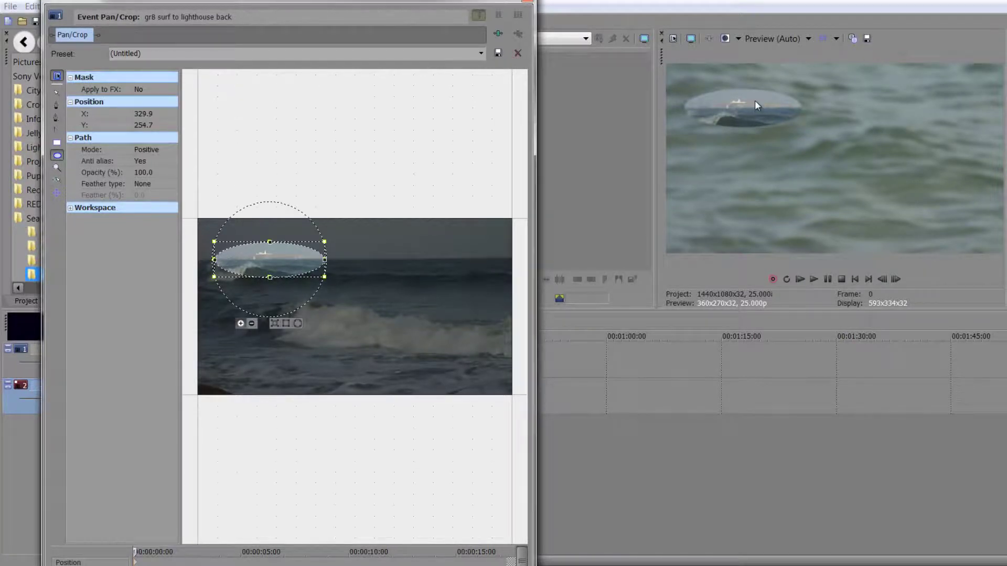
drag(268, 263, 269, 262)
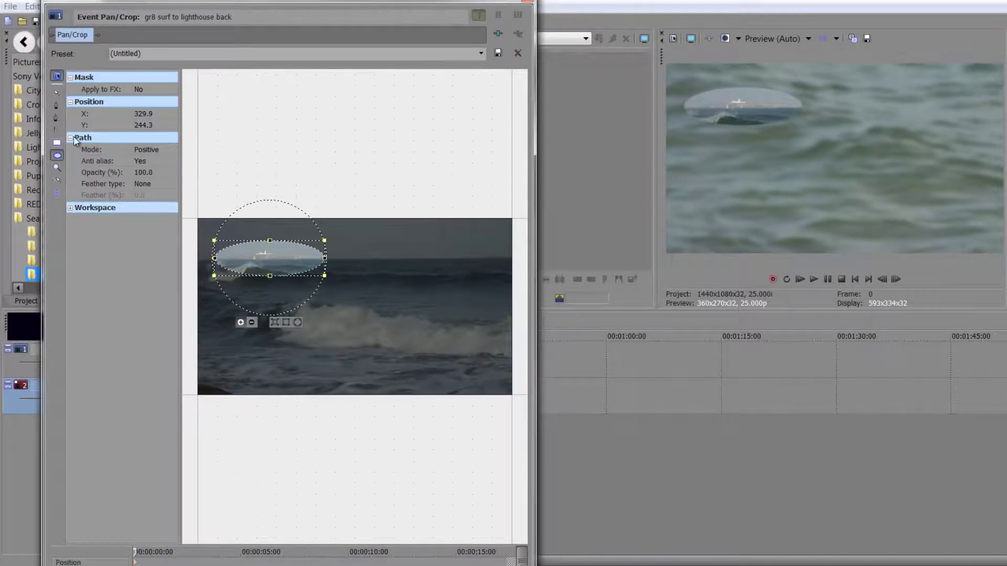
Set the mask's Feather type to Out with 7.2% feather, then close Pan/Crop
click(73, 136)
click(73, 137)
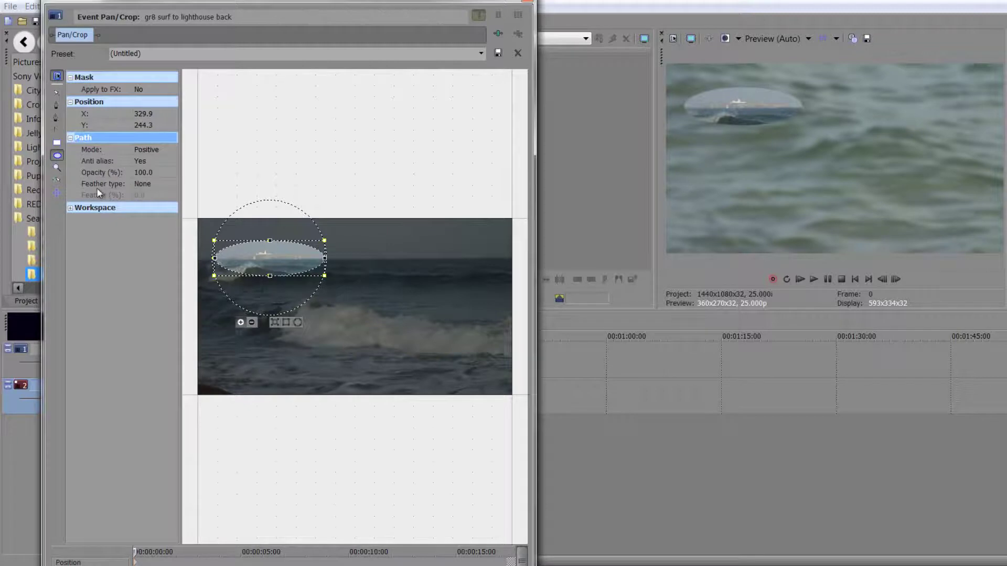
click(144, 184)
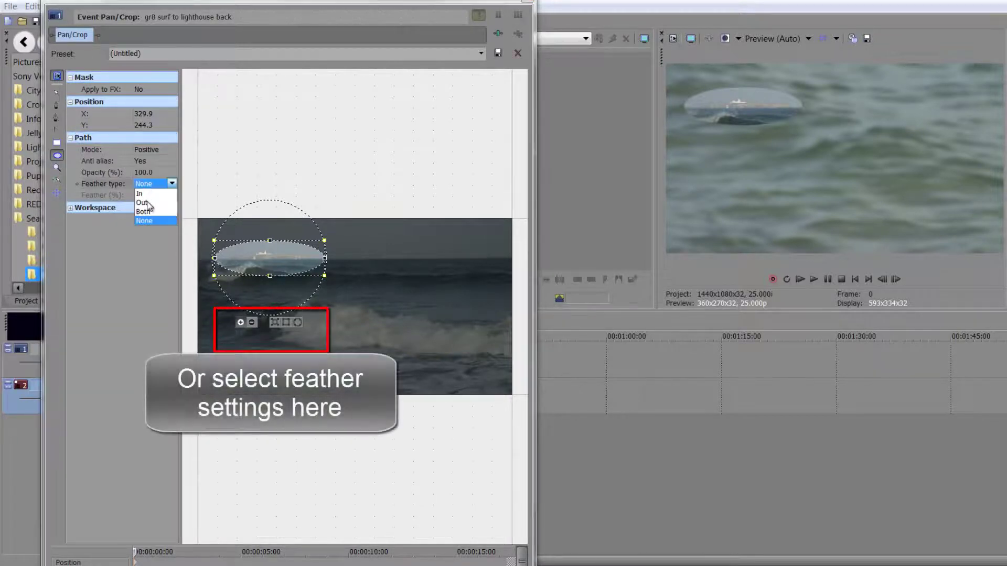
click(142, 203)
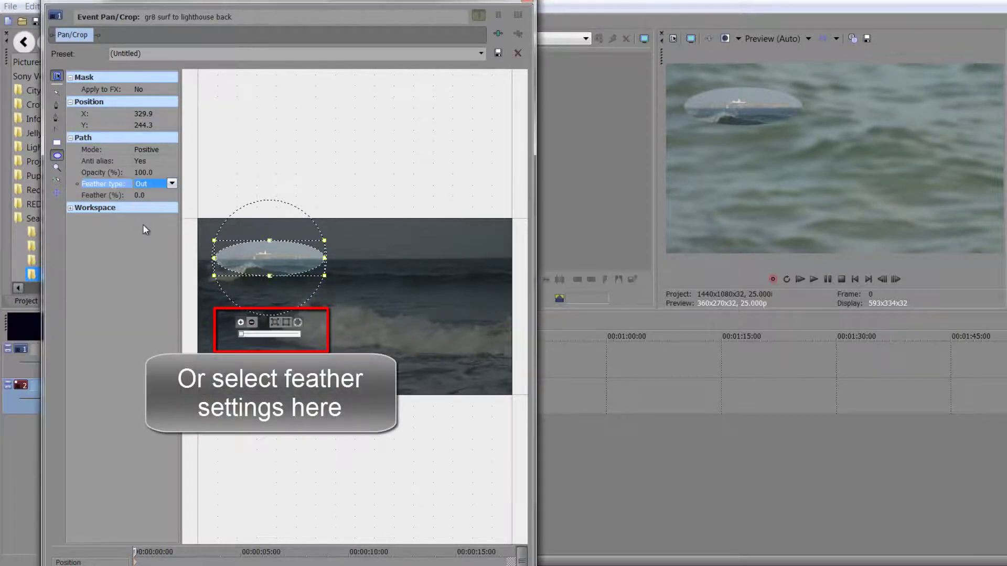
click(100, 195)
drag(164, 195, 164, 173)
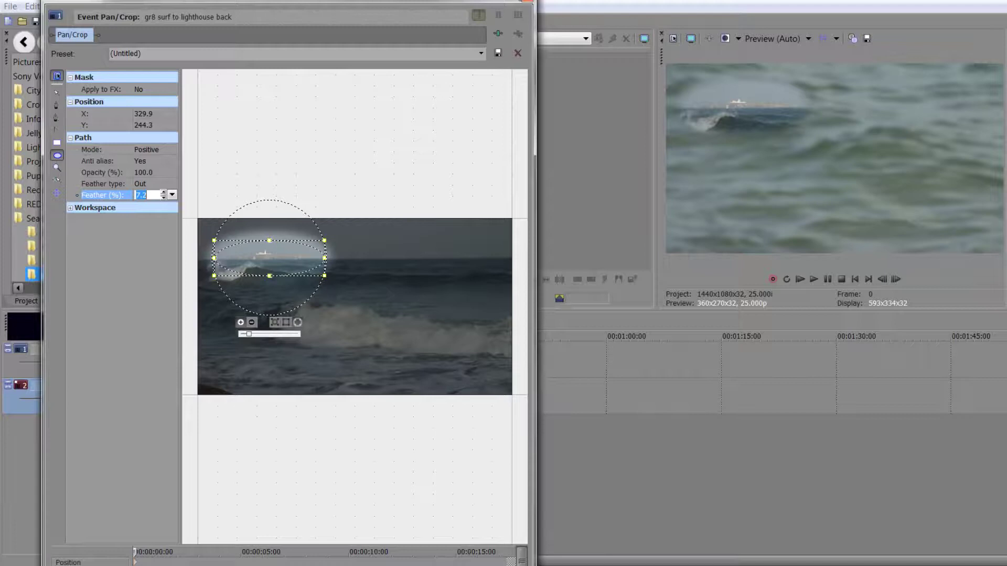
click(528, 3)
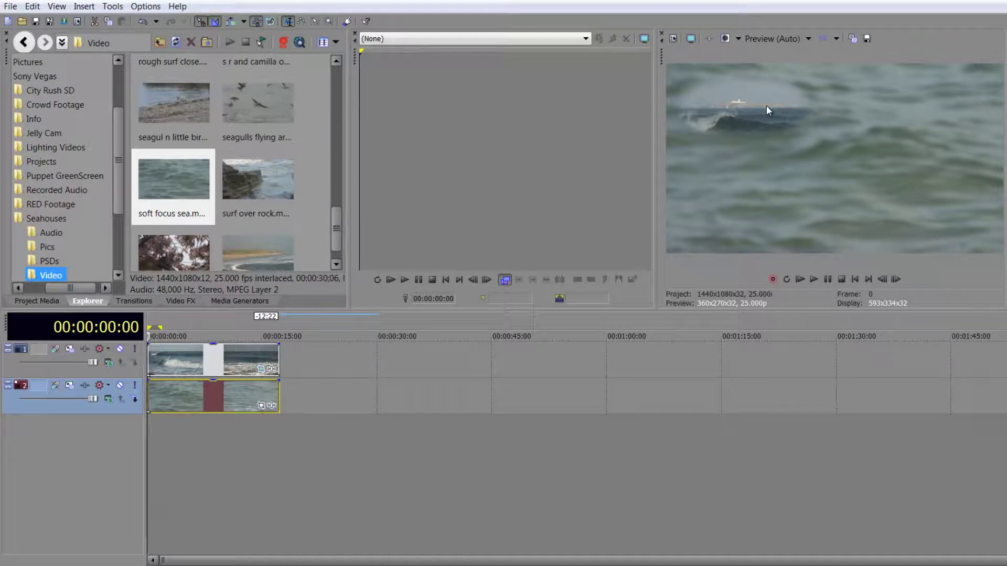
Switch to the Media Generators tab to list the available generators
click(253, 302)
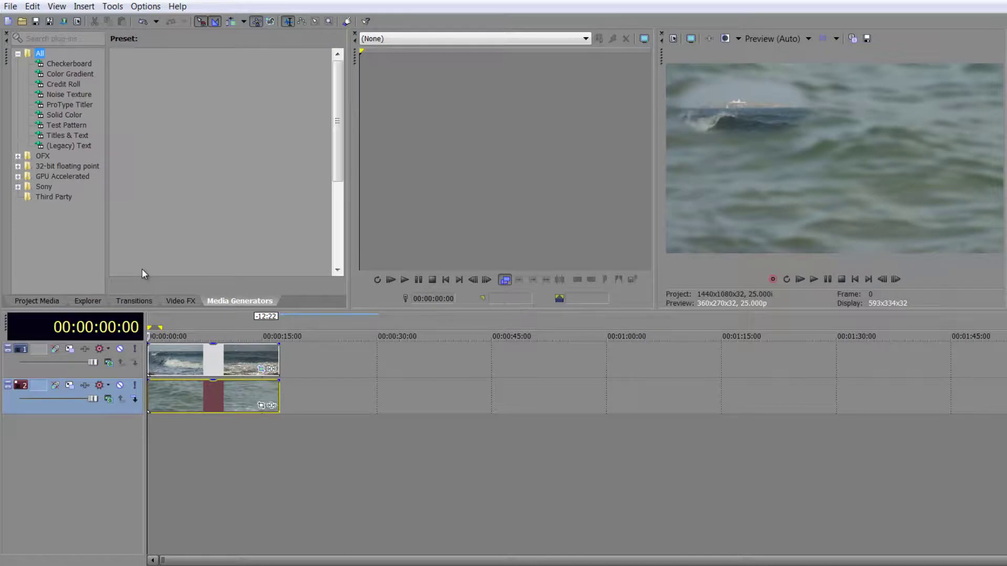
Drag the Titles & Text (Default) preset onto a new top track and close its settings dialog
click(55, 136)
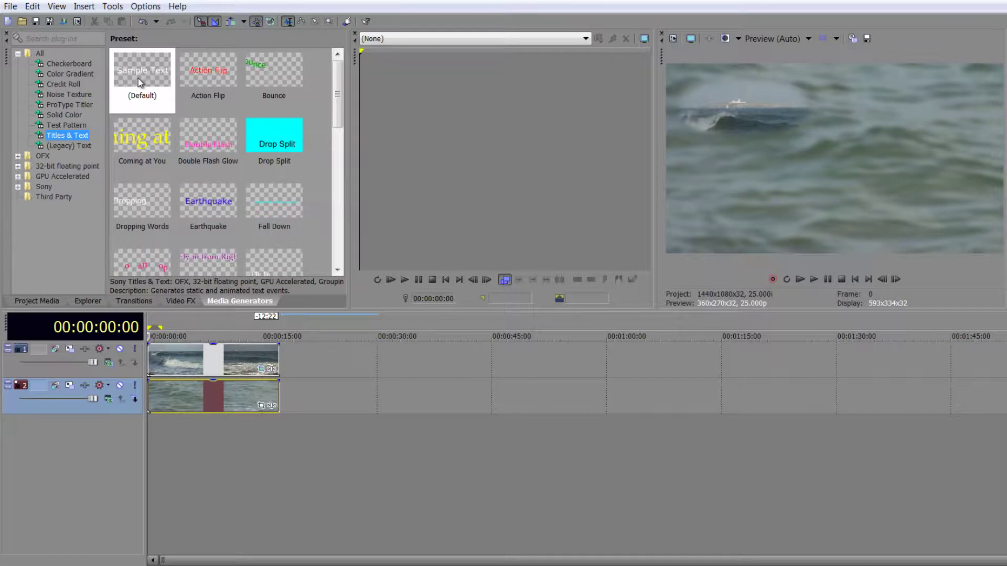
drag(137, 78, 155, 338)
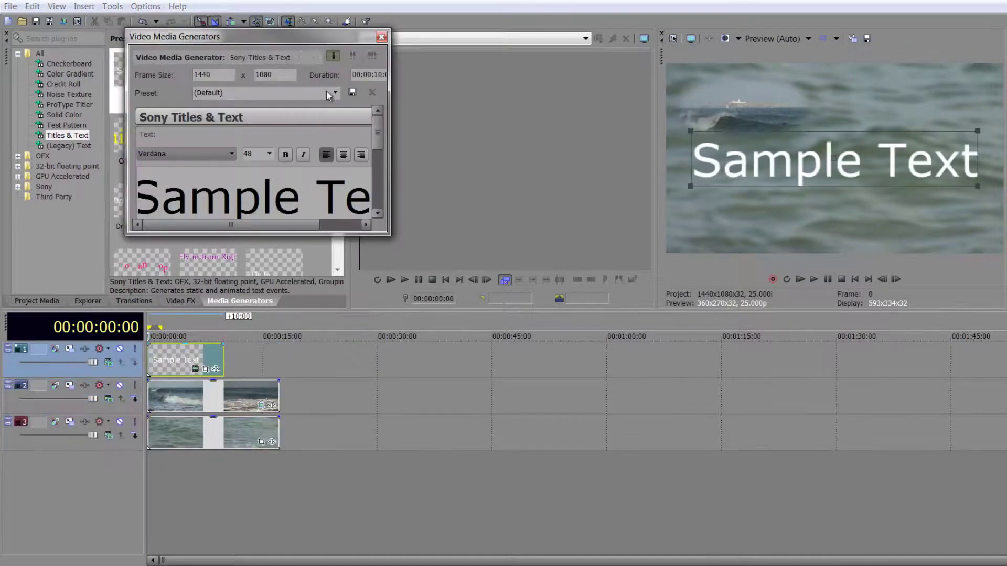
click(381, 37)
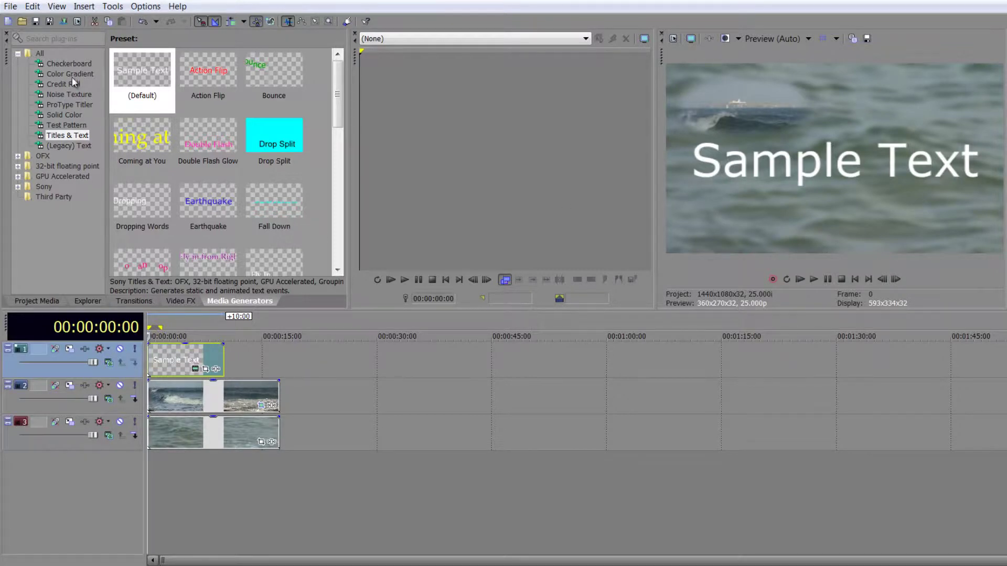
Browse the Checkerboard, Color Gradient and Credit Roll presets, ending on Color Gradient
click(67, 63)
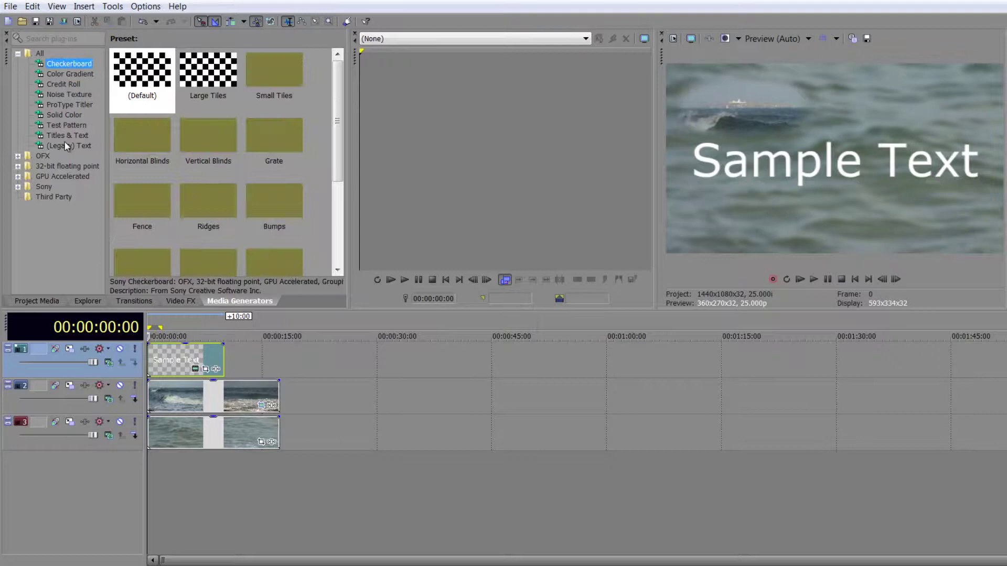
click(69, 74)
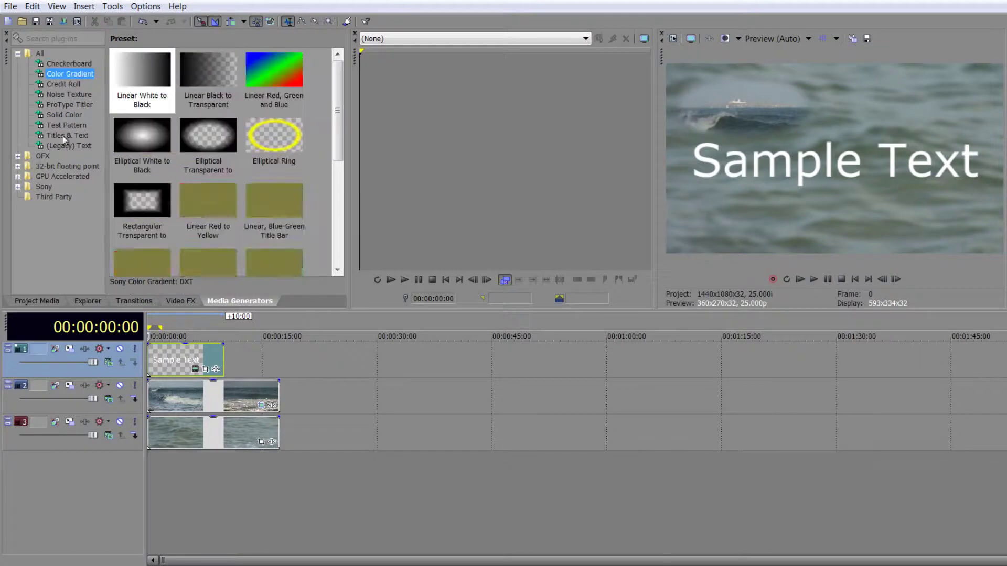
click(71, 85)
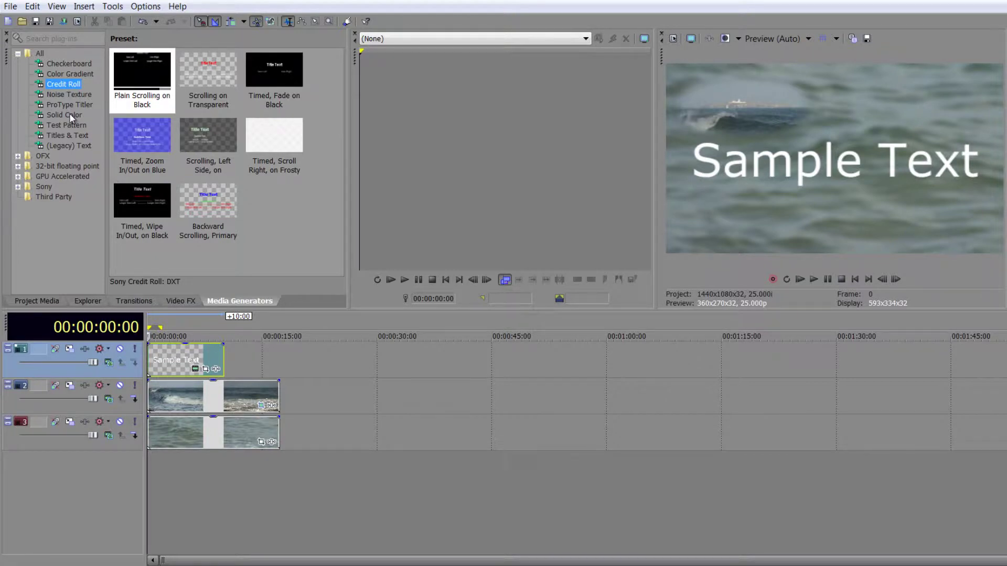
click(70, 72)
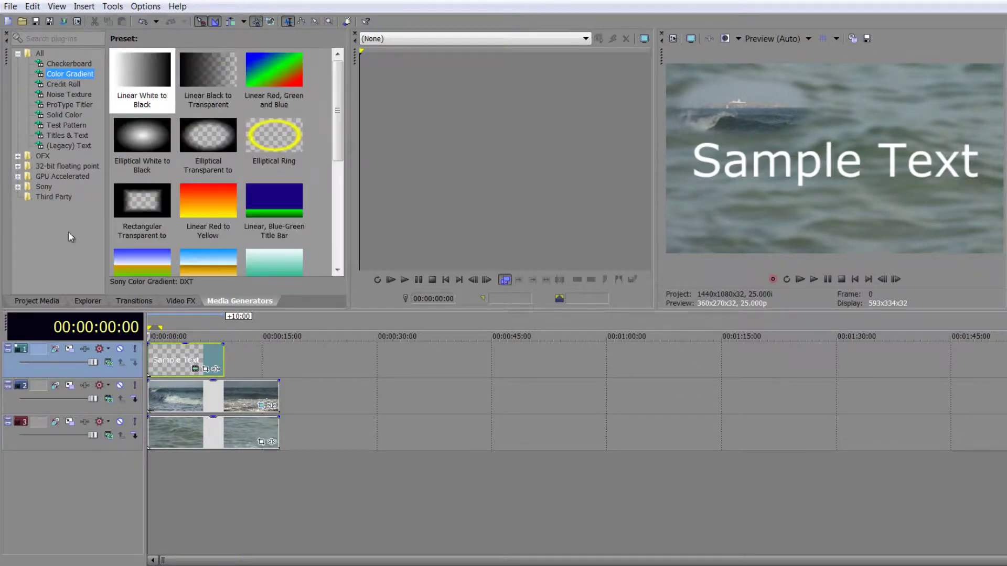